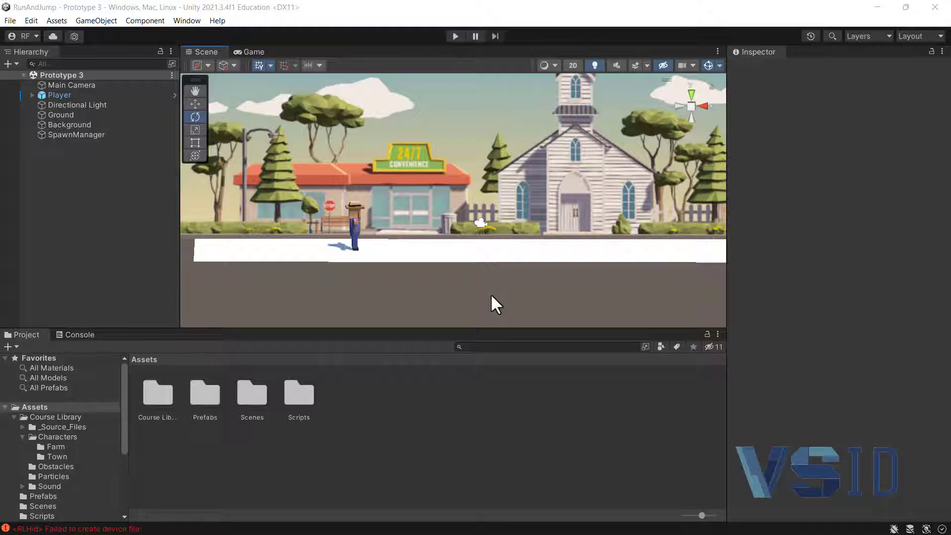
Run the Prototype 3 scene in play mode to examine the running farmer, and stop playback.
left_click(331, 8)
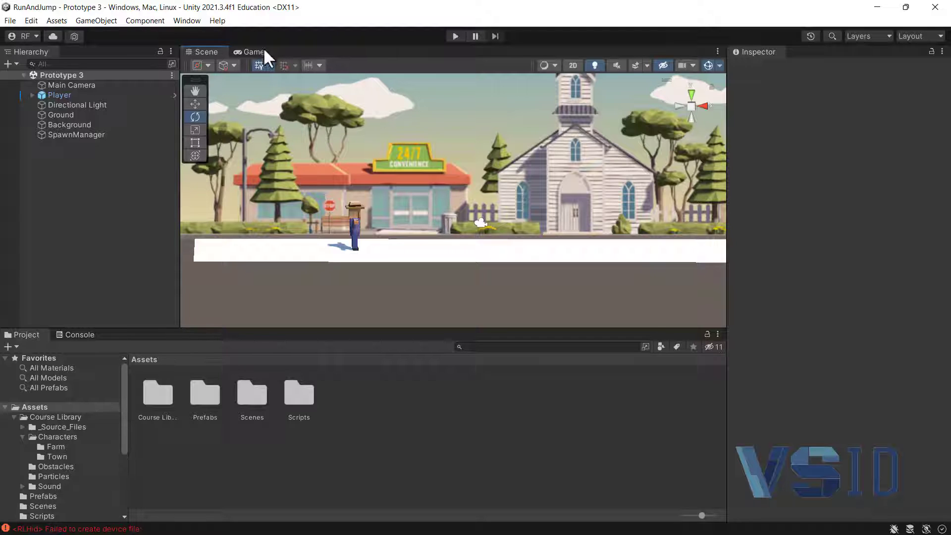
left_click(455, 36)
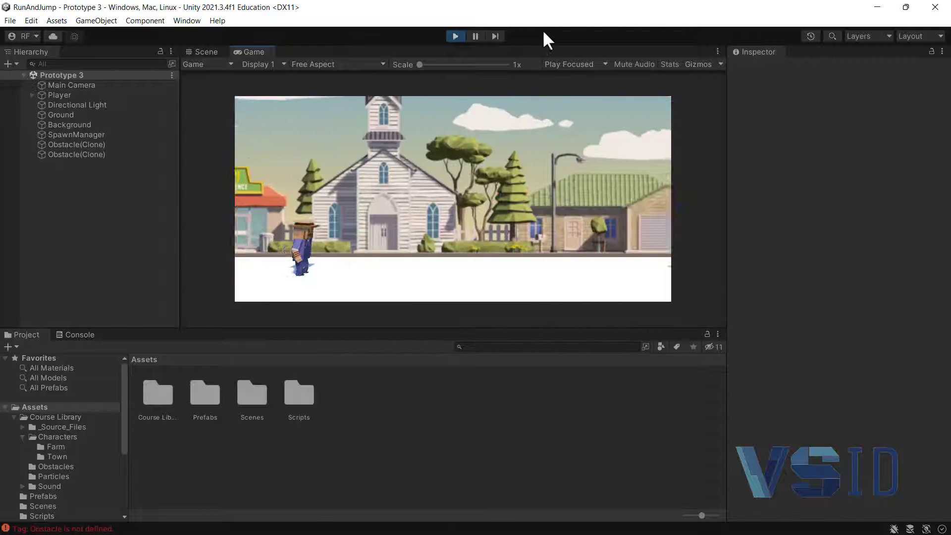
left_click(461, 34)
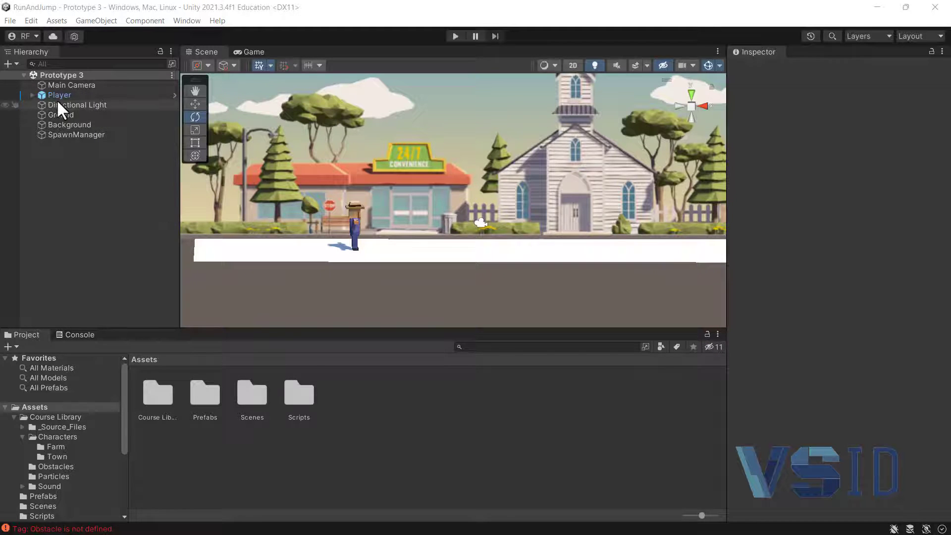
Expand the Player object to examine its children and browse the Town and Farm character models in the Course Library.
left_click(32, 94)
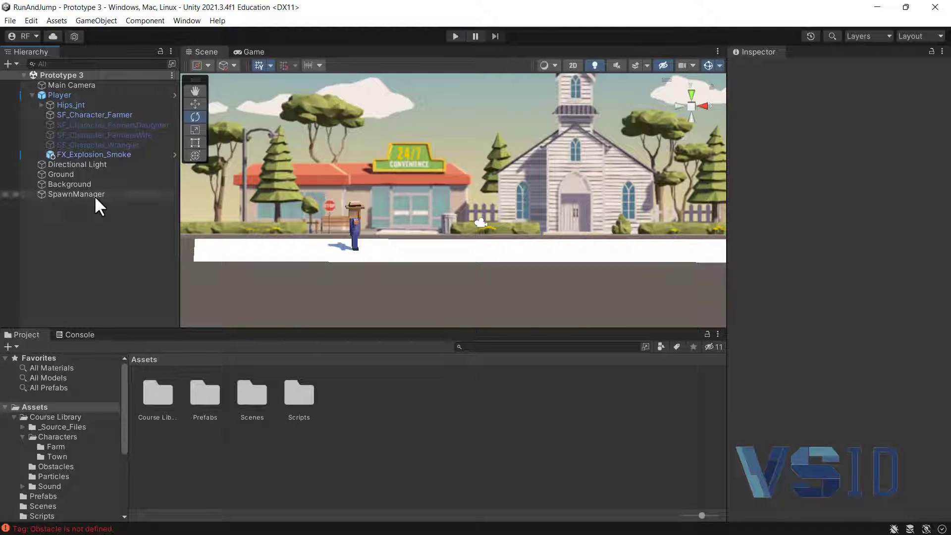
left_click(57, 456)
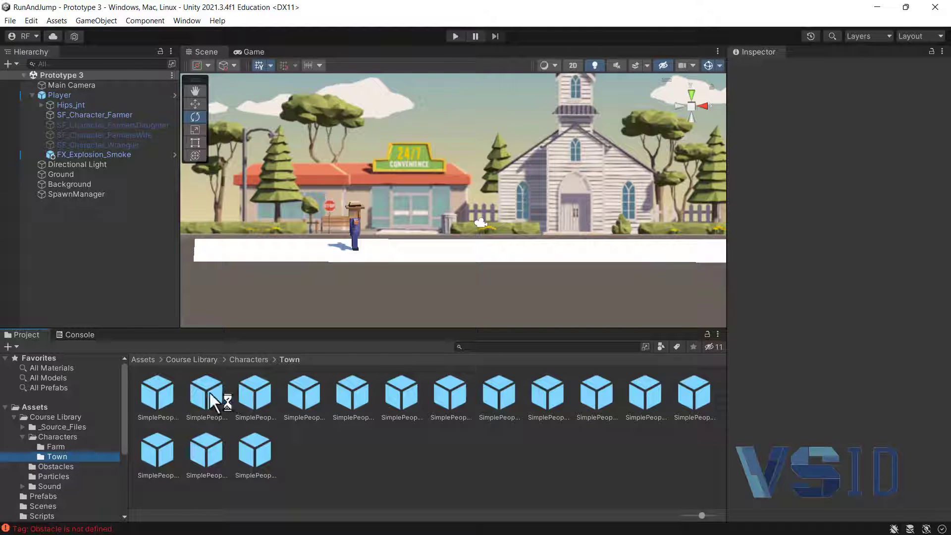
left_click(69, 446)
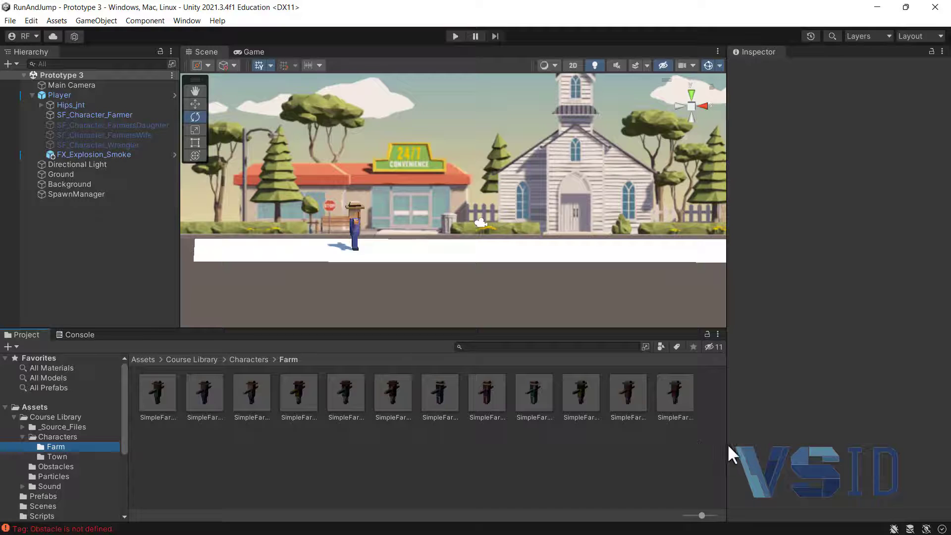
Add a 3D cylinder object to the Prototype 3 scene and tilt it about 3.8 degrees around X.
right_click(50, 74)
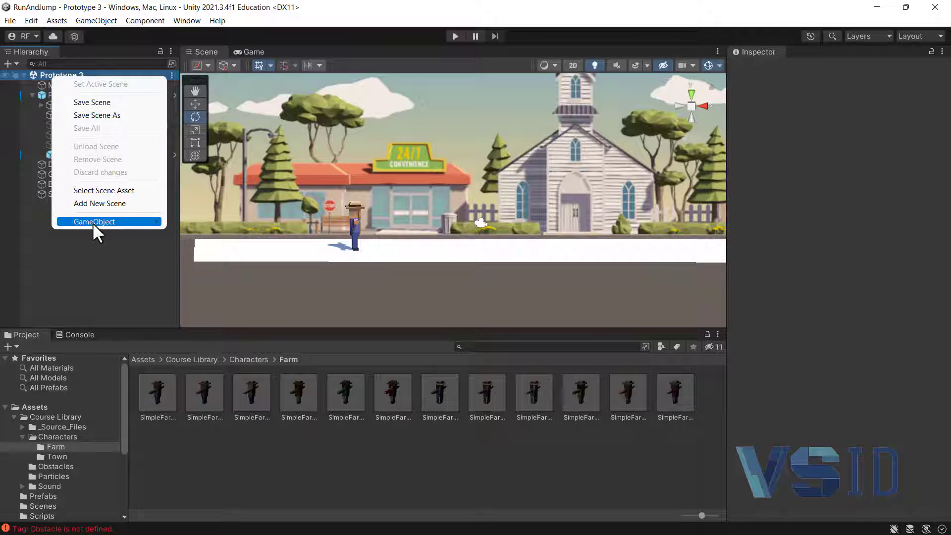
mouse_move(93, 222)
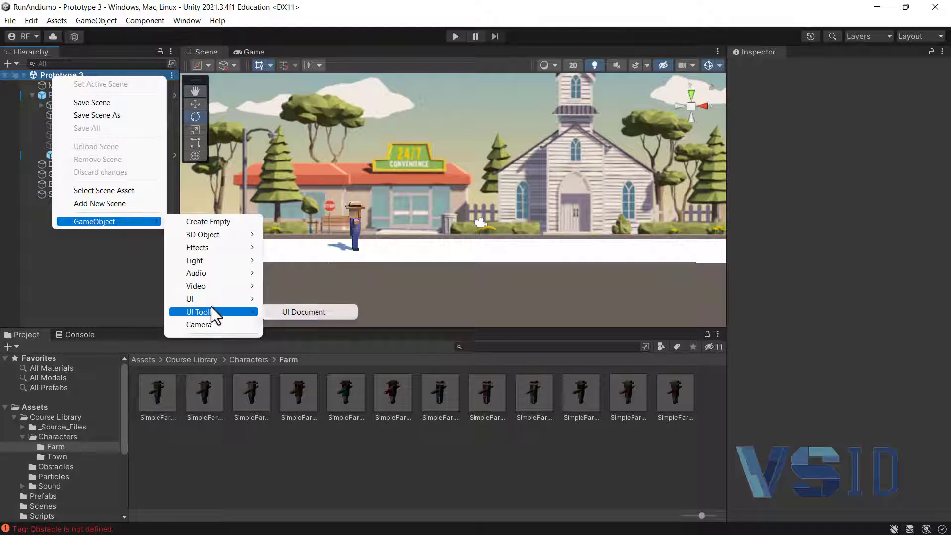
mouse_move(213, 300)
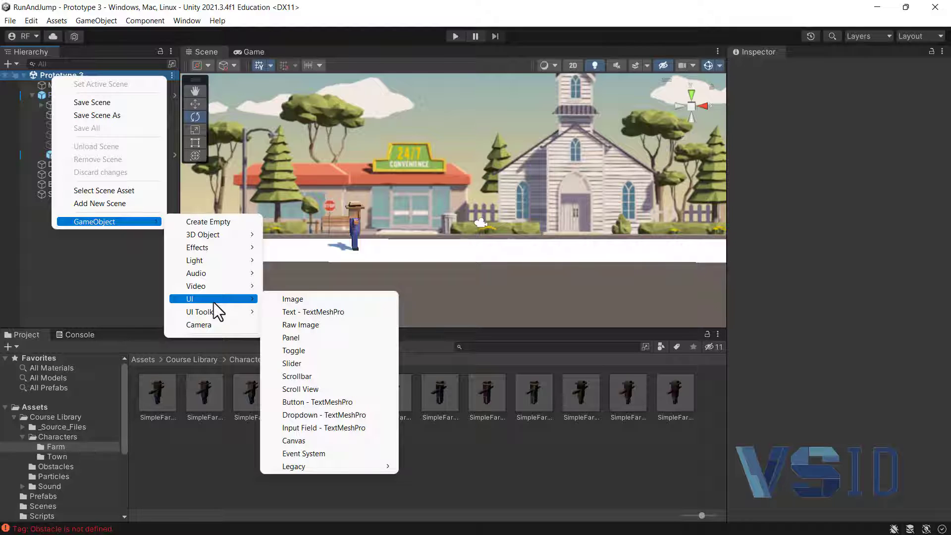
mouse_move(229, 234)
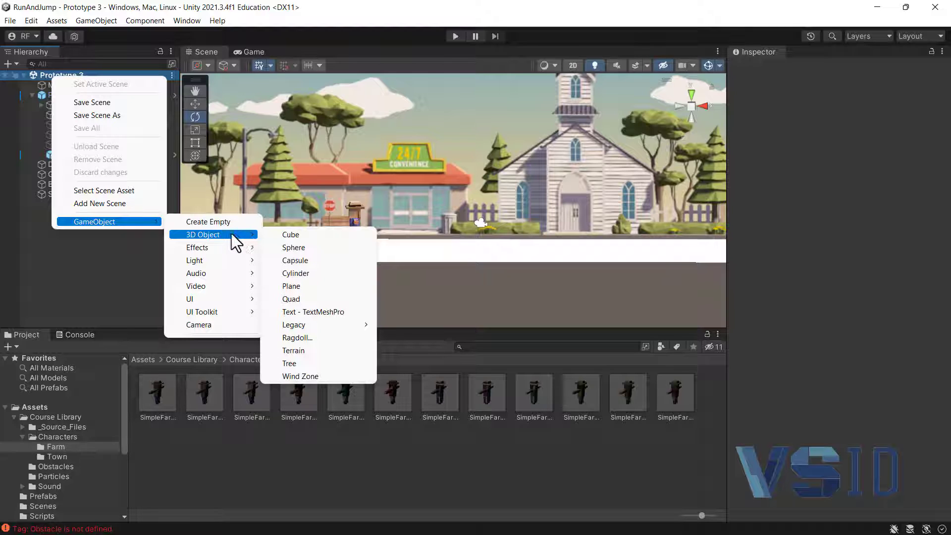
left_click(300, 274)
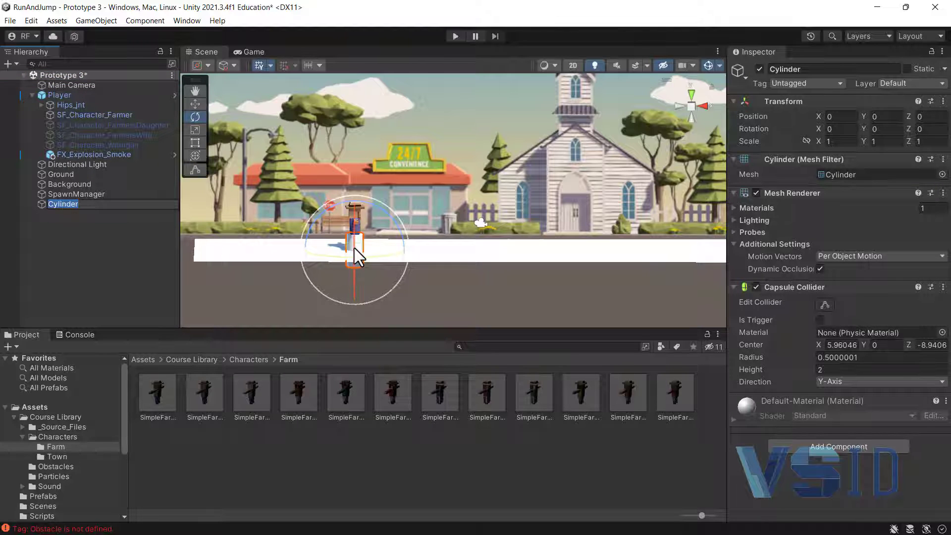
mouse_move(354, 248)
left_mouse_down()
mouse_move(367, 247)
mouse_move(357, 244)
mouse_move(357, 228)
mouse_move(358, 239)
left_mouse_up()
Use the Move Tool to place the cylinder on the ground ahead of the player, at about X 10, Y 1.02, Z 0.07.
scroll(358, 239, "up", 2)
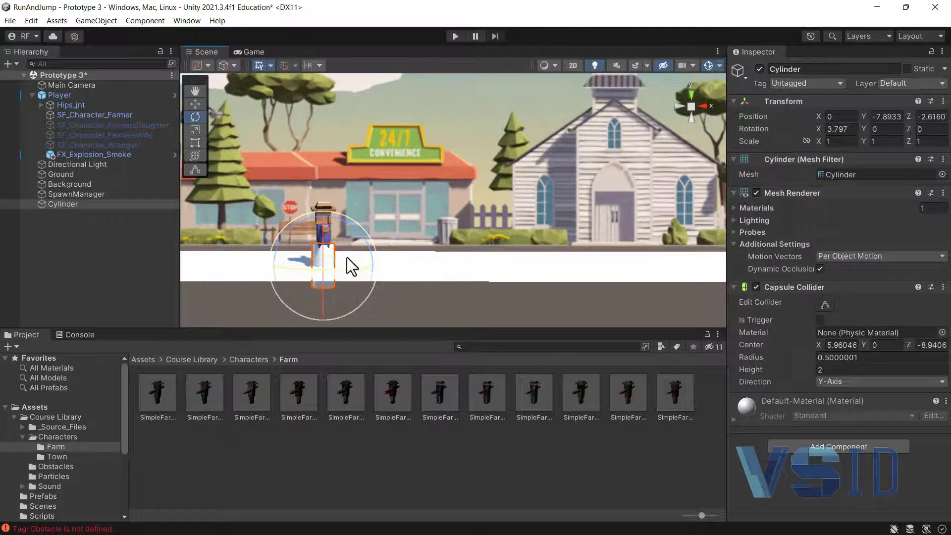
scroll(347, 257, "up", 3)
scroll(295, 262, "up", 2)
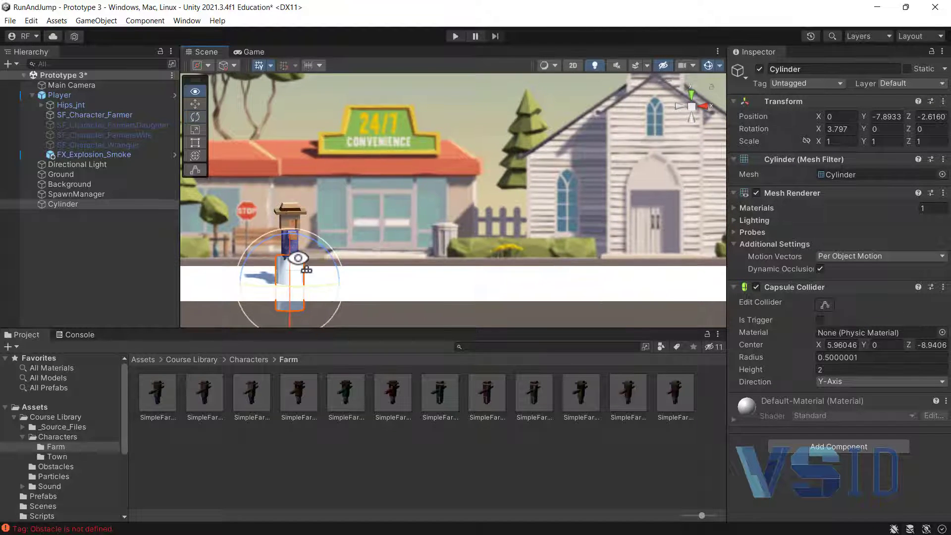
mouse_move(298, 258)
left_mouse_down("alt")
mouse_move(318, 244)
mouse_move(303, 293)
mouse_move(80, 265)
mouse_move(69, 280)
mouse_move(290, 279)
mouse_move(403, 257)
mouse_move(439, 265)
mouse_move(405, 283)
mouse_move(329, 276)
mouse_move(297, 261)
left_mouse_up("alt")
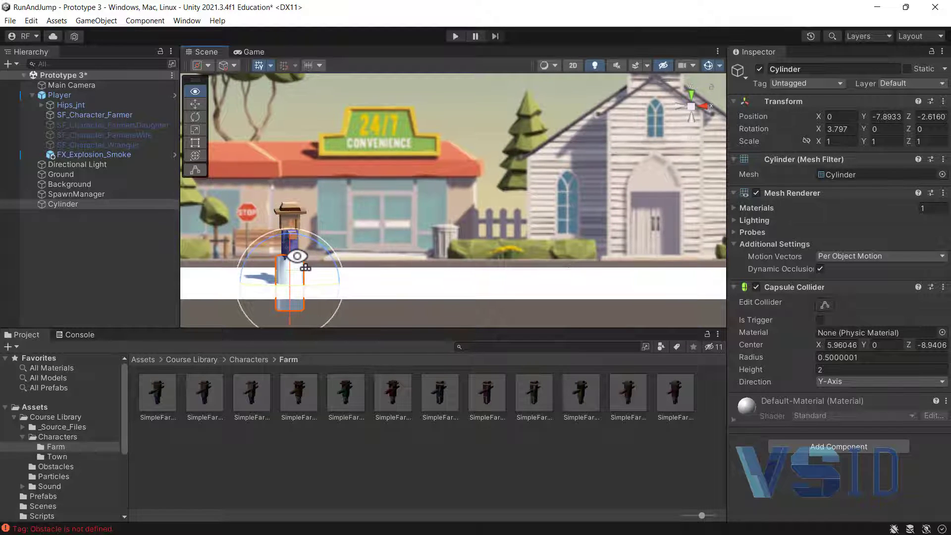
left_click(193, 104)
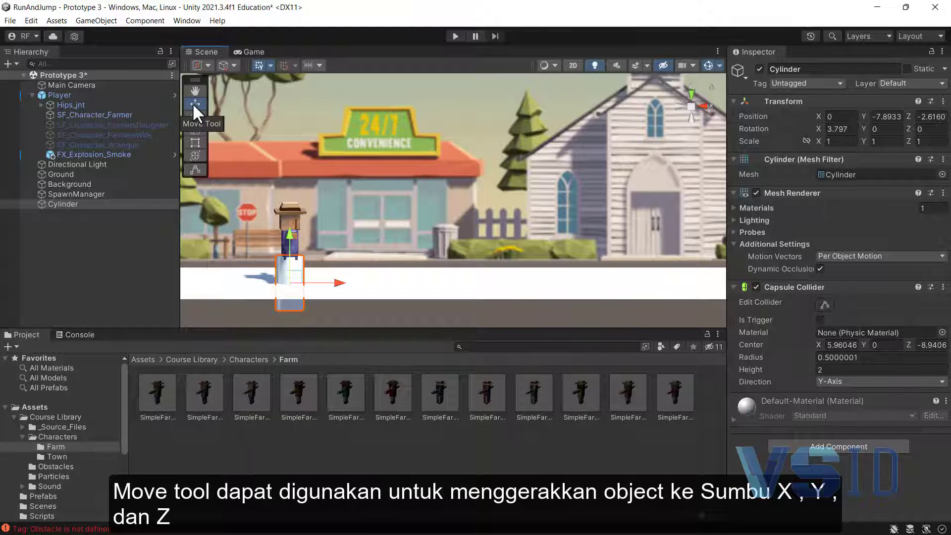
left_click(318, 249)
left_click(294, 267)
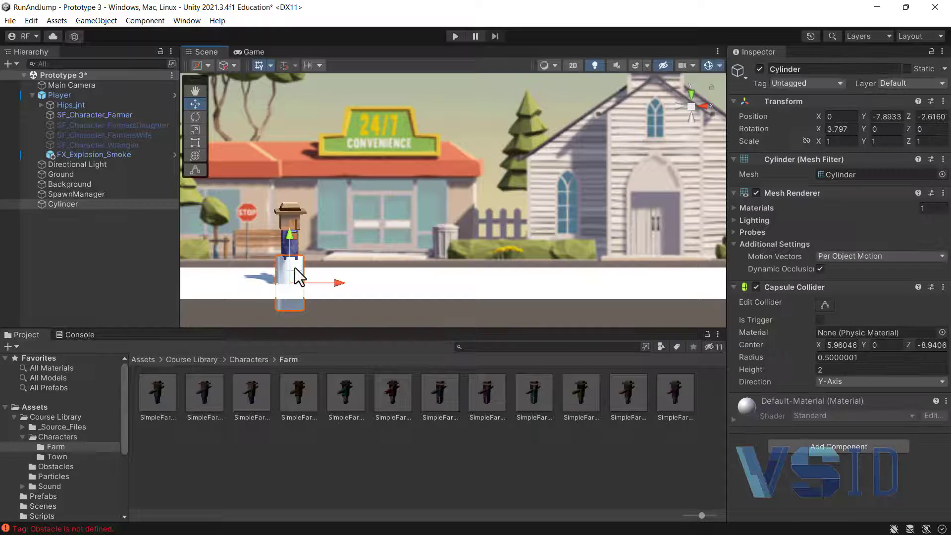
left_click(296, 270)
left_click_drag(318, 281, 400, 206)
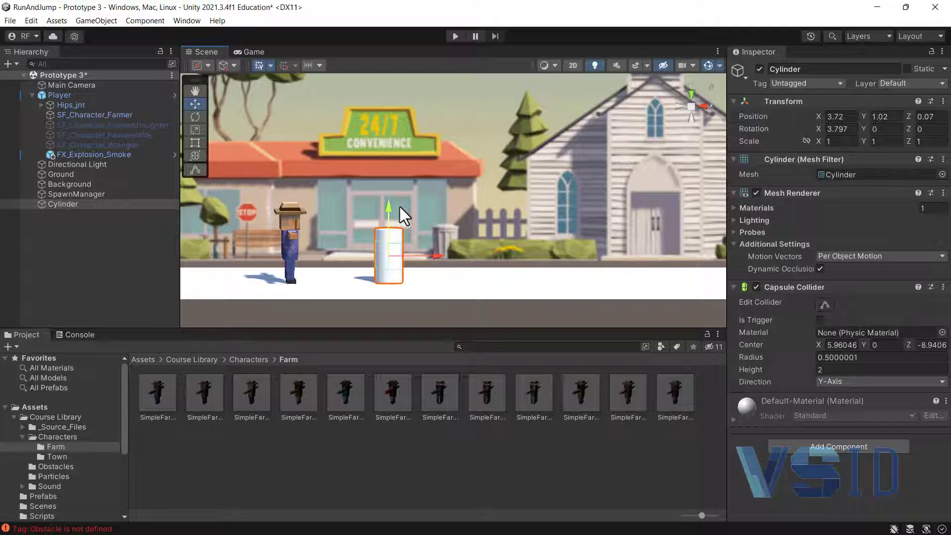
left_click_drag(454, 247, 596, 265, "alt")
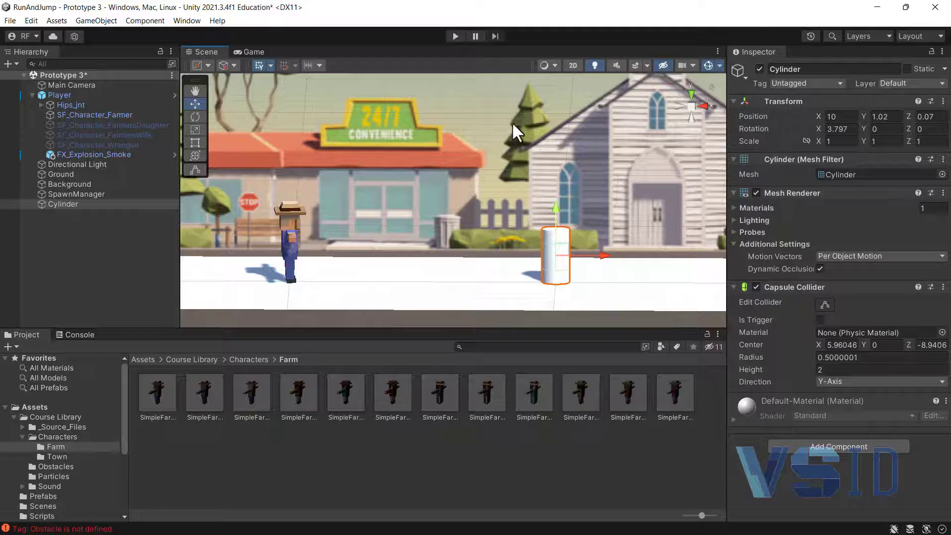
Play the scene to check how the cylinder appears in the game, and stop playback.
left_click(455, 36)
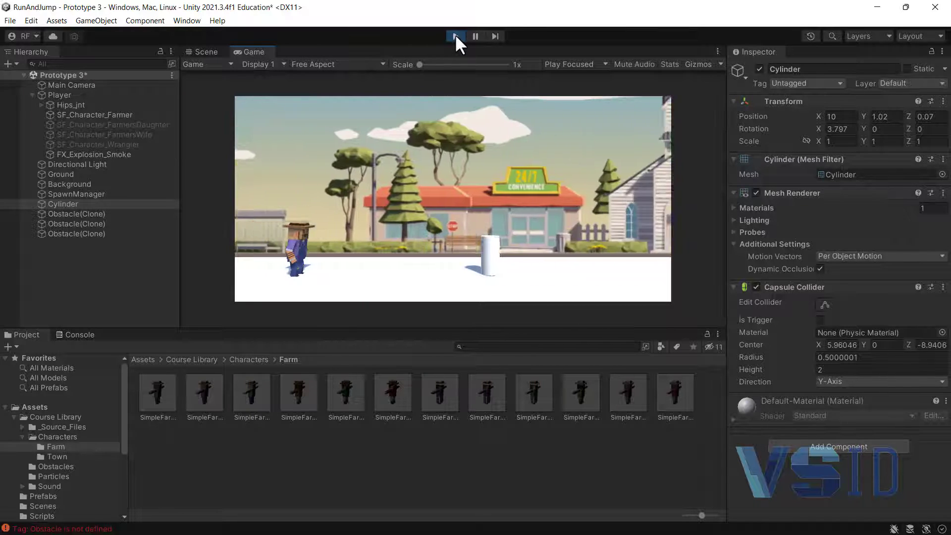
left_click(454, 36)
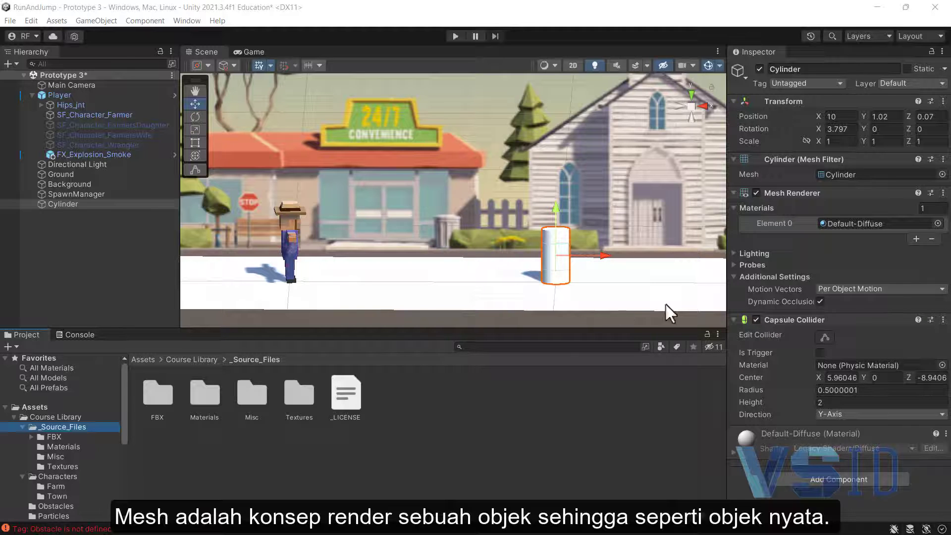
Set Element 0 of the cylinder's Mesh Renderer materials to Default-Material.
left_click(735, 208)
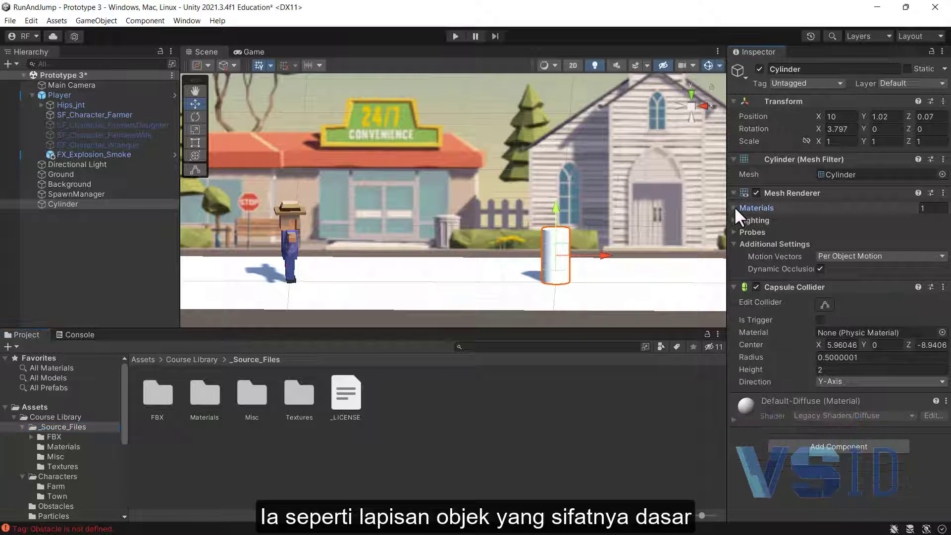
left_click(735, 209)
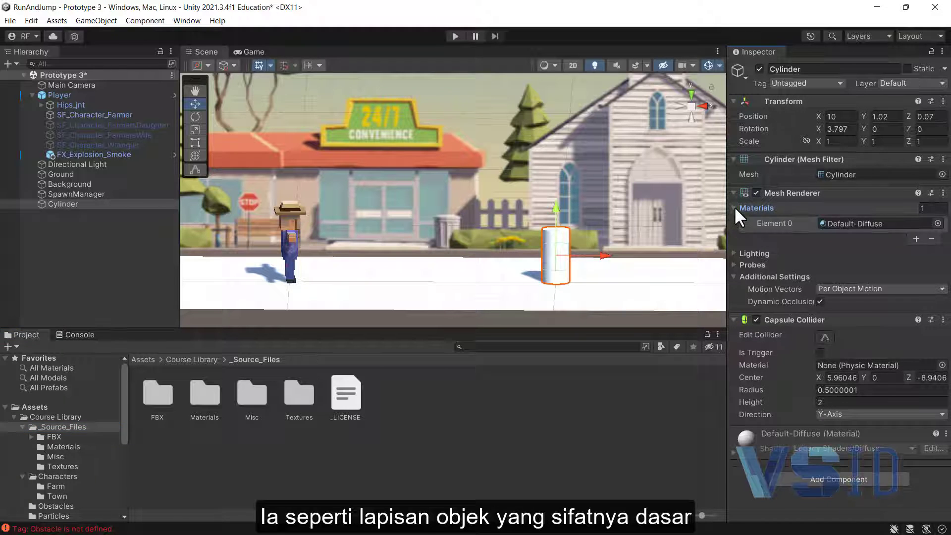
left_click(937, 223)
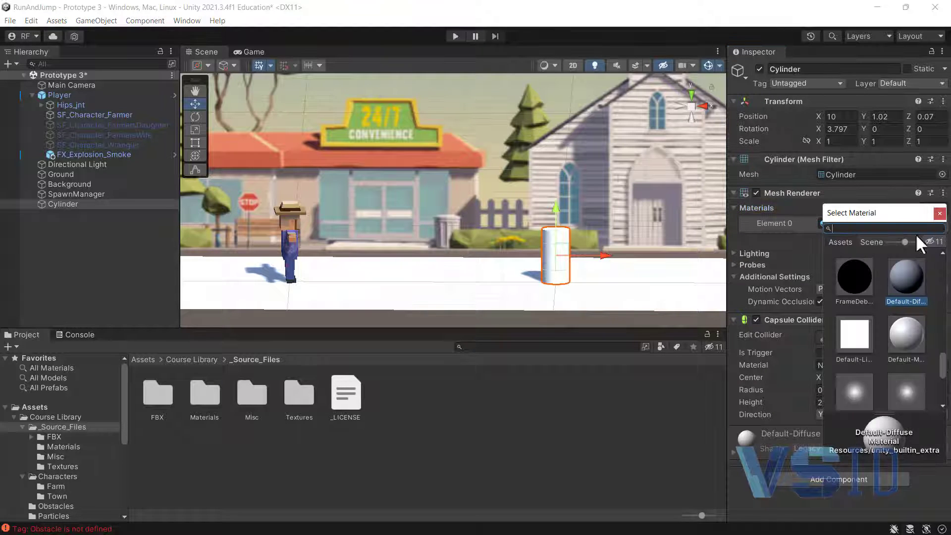
left_click(897, 334)
double_click(899, 337)
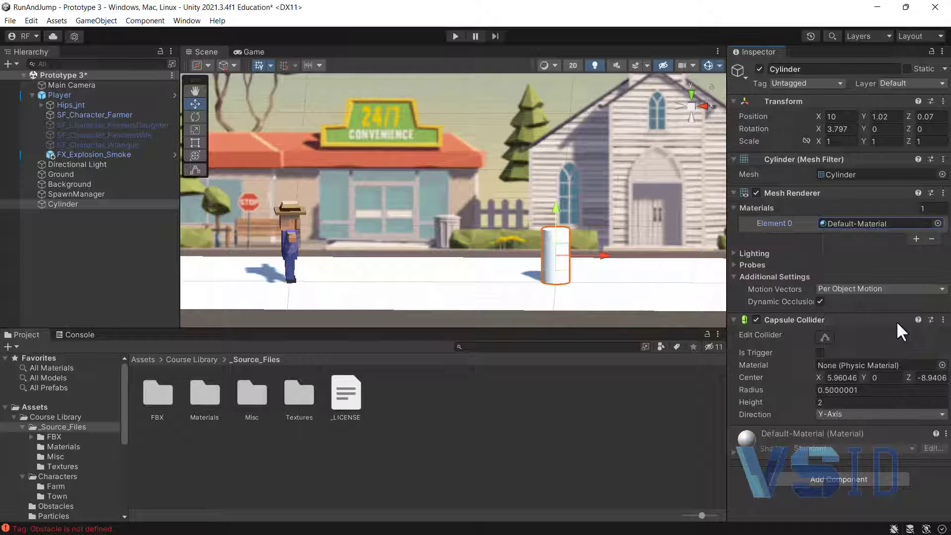
Try the white and brown SimplePeople_Doctor materials on the cylinder, and assign SimpleFarmer_Farmer_White as its Element 0 material.
left_click(936, 223)
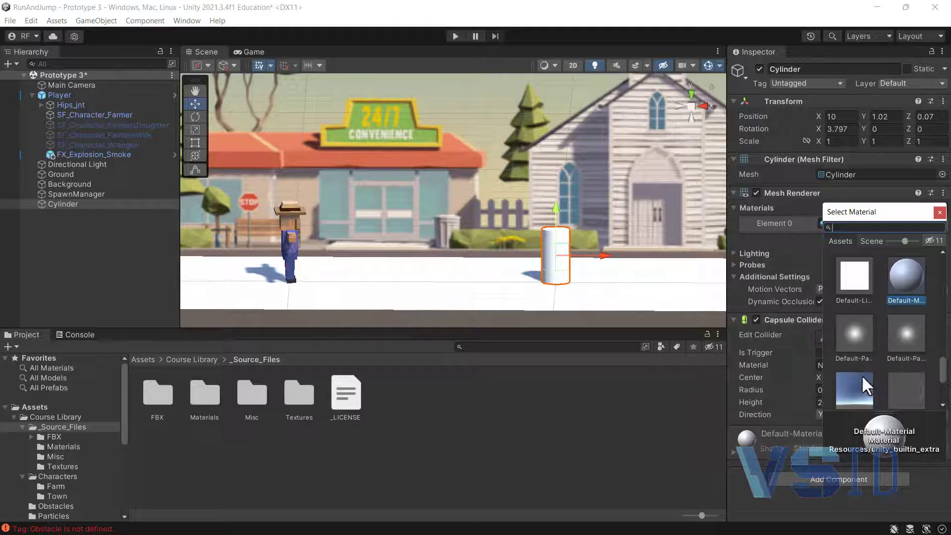
scroll(857, 377, "up", 5)
left_click(897, 317)
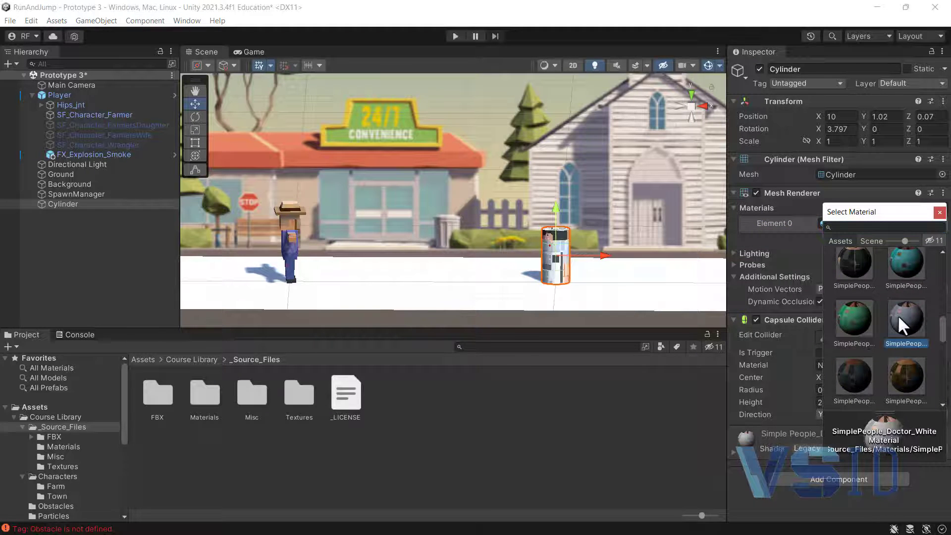
left_click(845, 361)
left_click(847, 325)
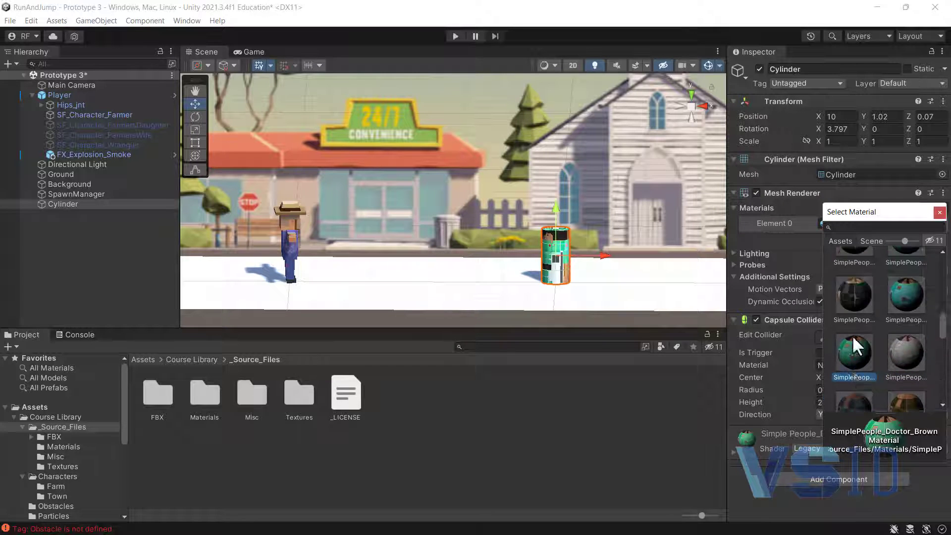
scroll(851, 335, "up", 3)
left_click(852, 309)
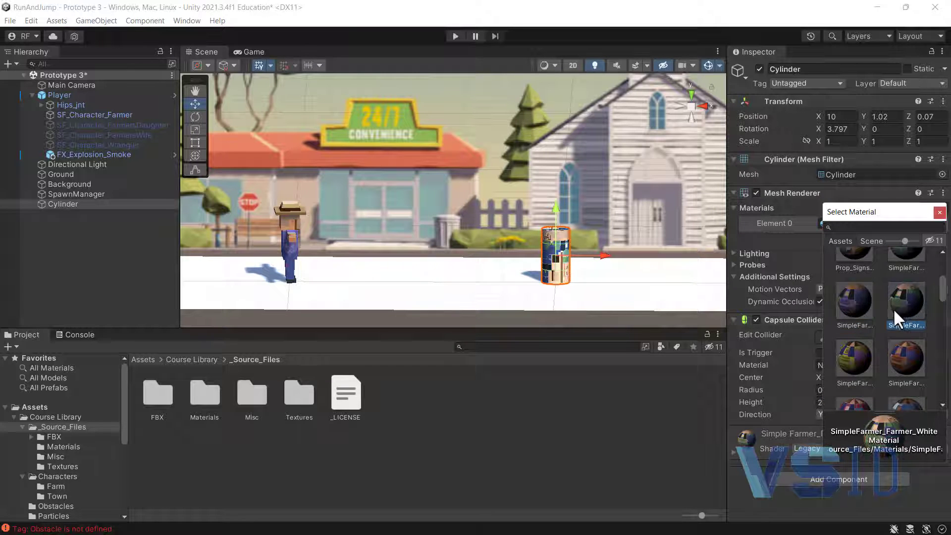
scroll(892, 316, "down", 3)
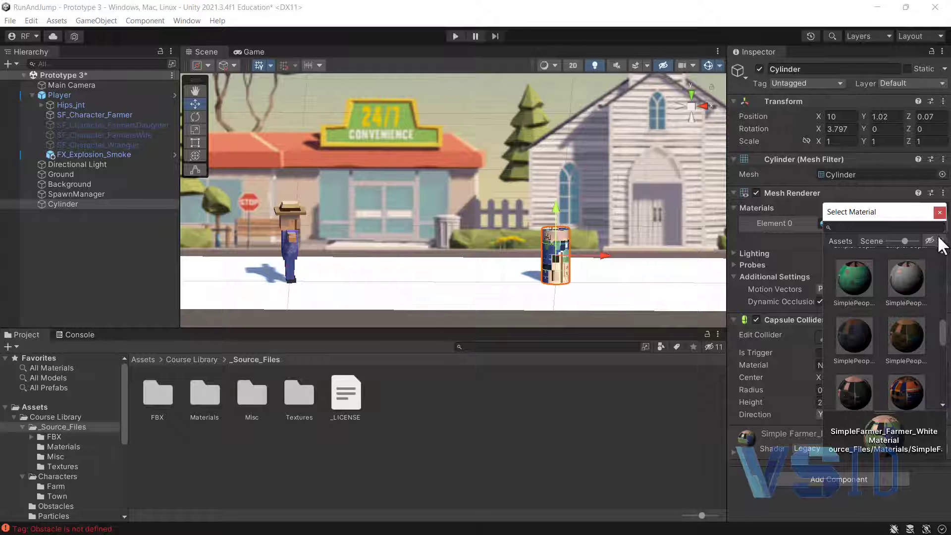
left_click(939, 212)
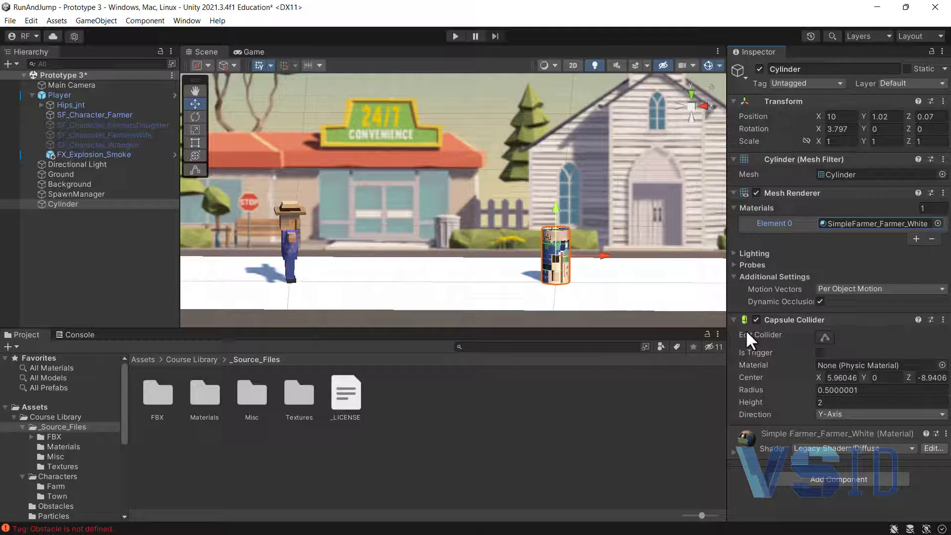
Add a Rigidbody component to the cylinder and set its mass to 2.
left_click(800, 478)
type("rigi")
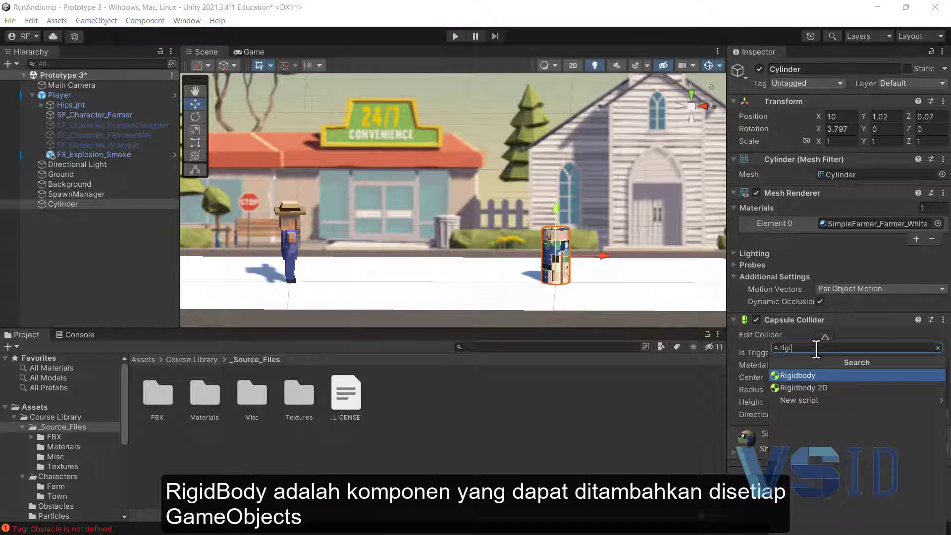
left_click(812, 374)
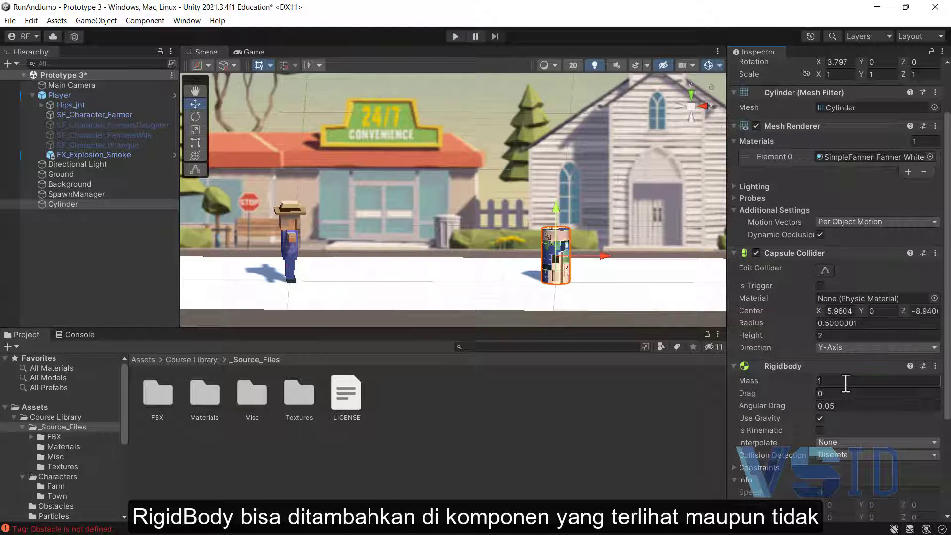
left_click(846, 382)
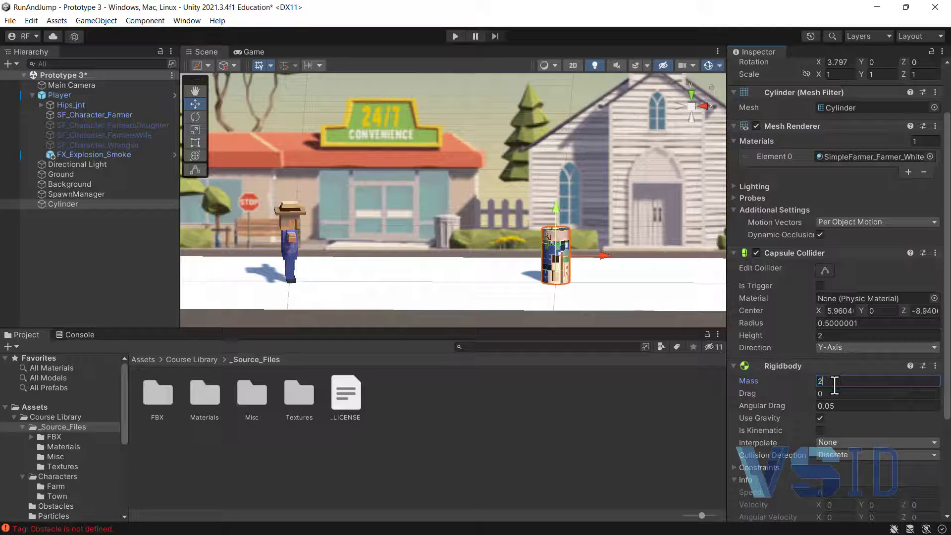
left_click(695, 399)
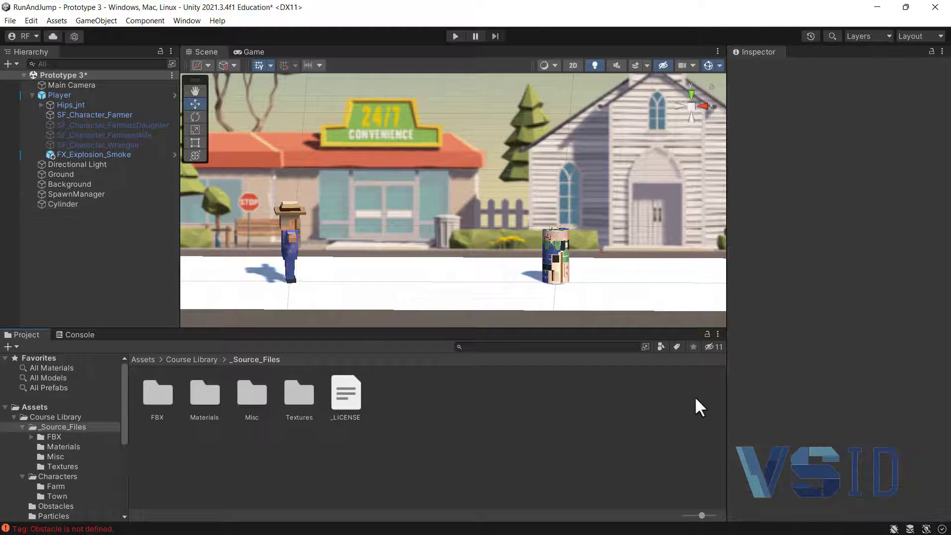
Select the cylinder and run the scene to test its Rigidbody behaviour in play mode.
left_click(558, 265)
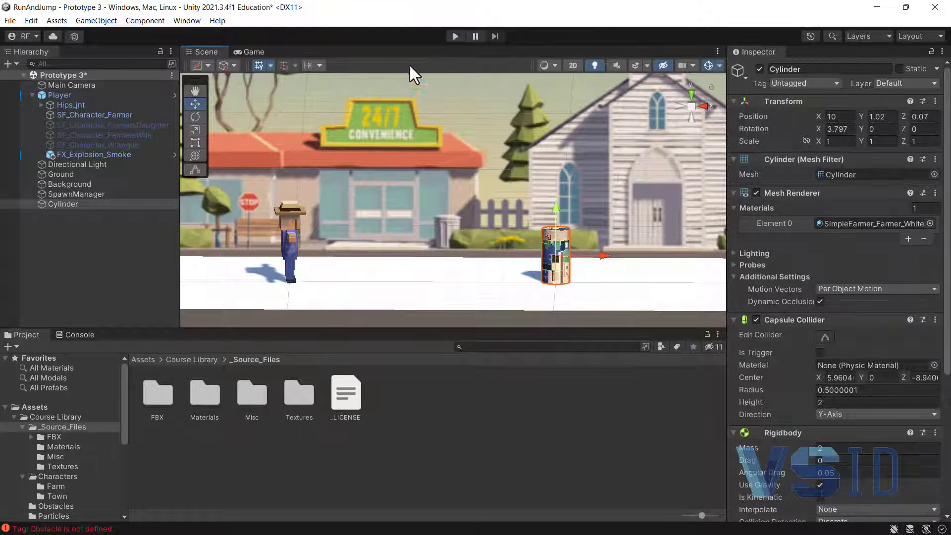
left_click(454, 36)
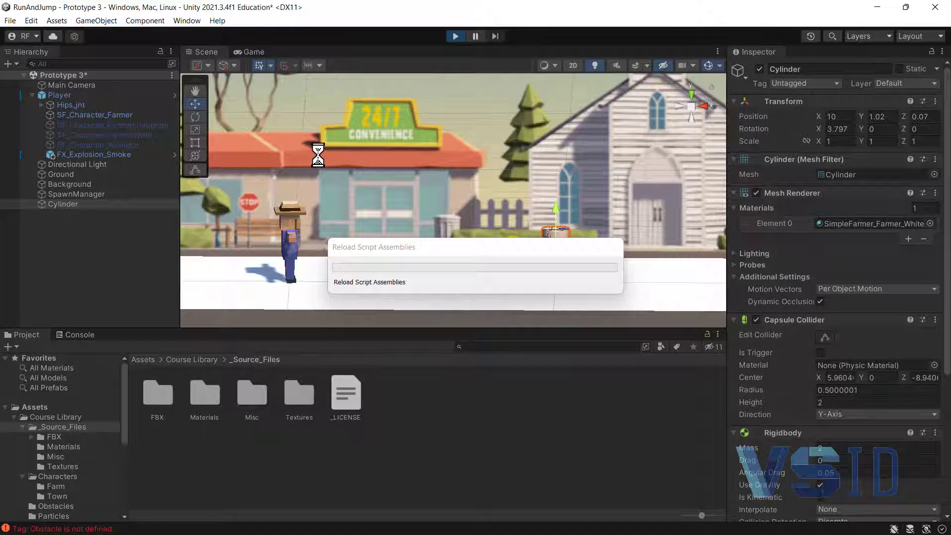